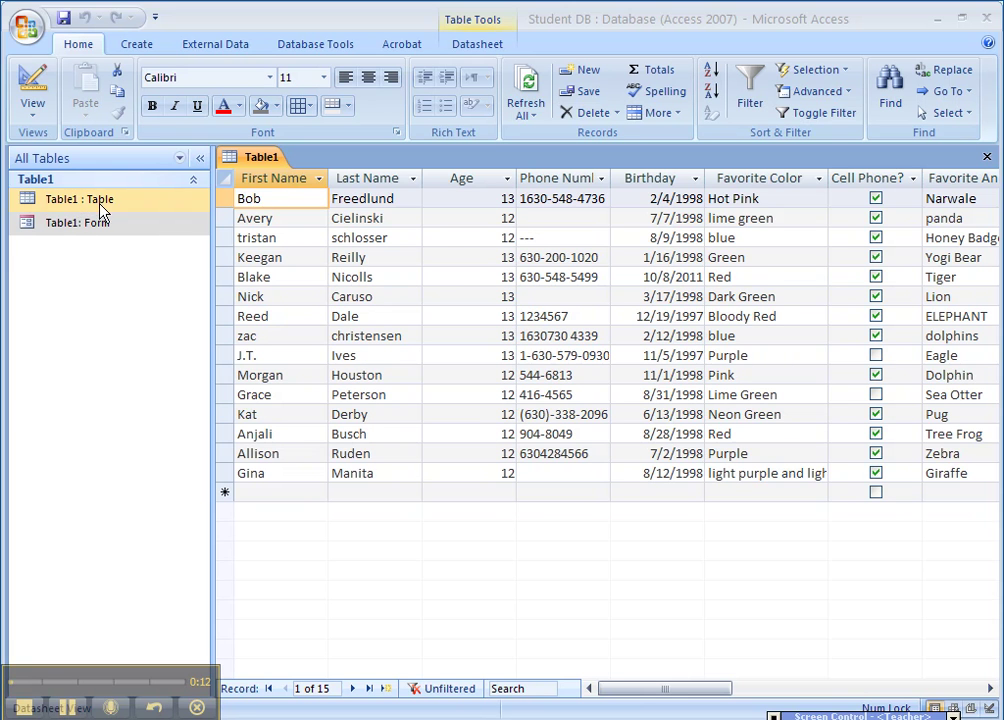
- Open the Table1 form to view a student record, and close the form again
{"action": "double_click", "coordinate": [97, 223]}
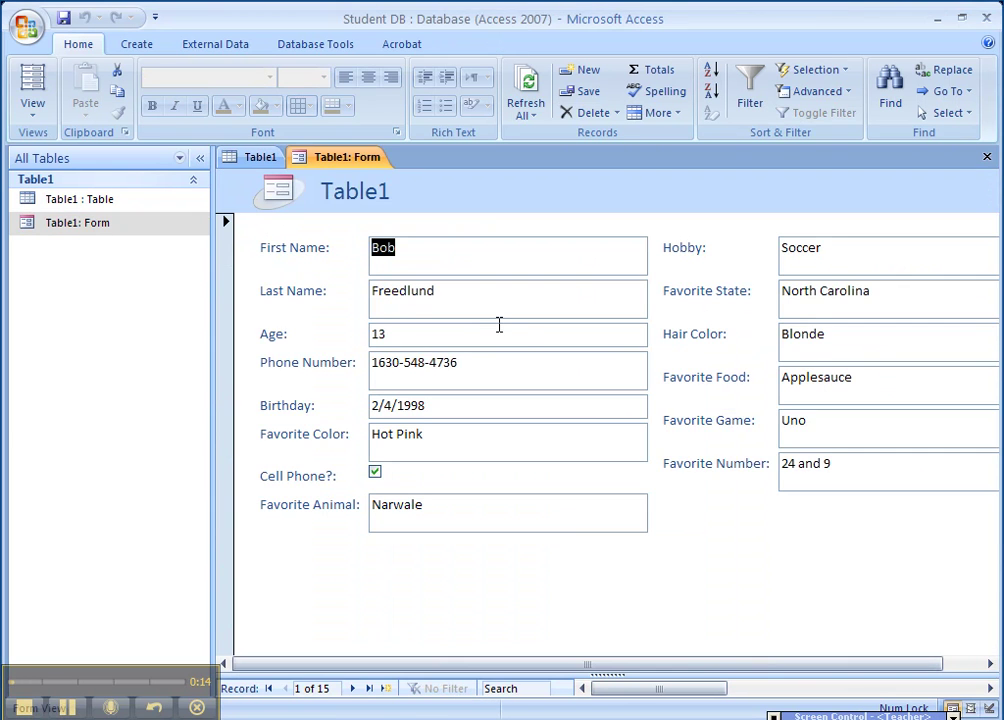
{"action": "left_click", "coordinate": [986, 157]}
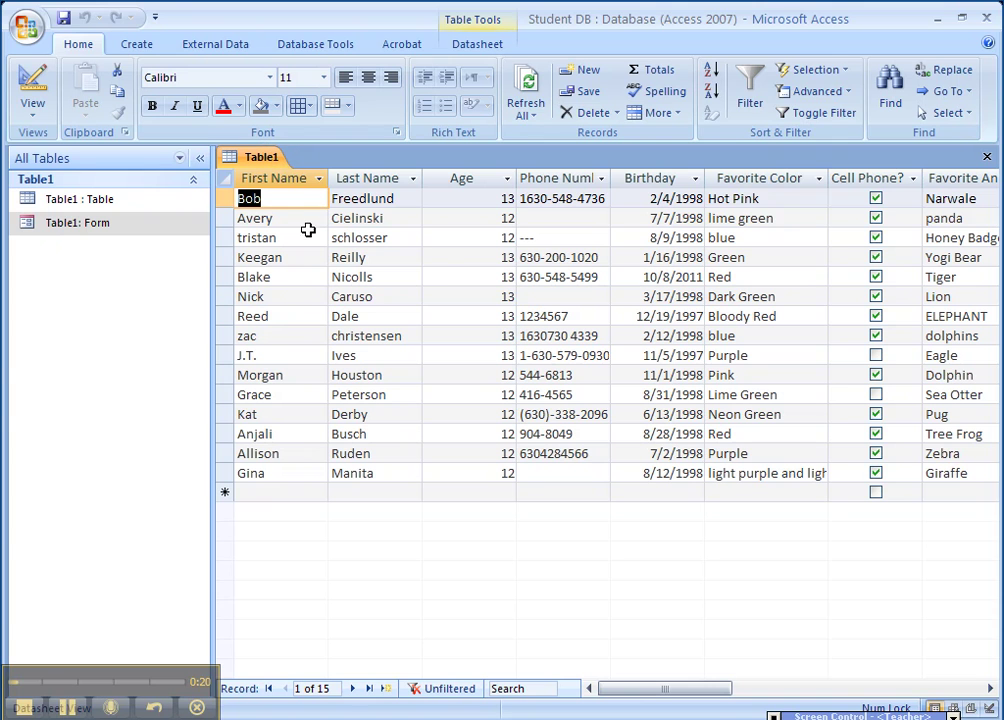
- Examine the sort and filter options of the First Name, Phone Number and Age columns
{"action": "left_click", "coordinate": [320, 179]}
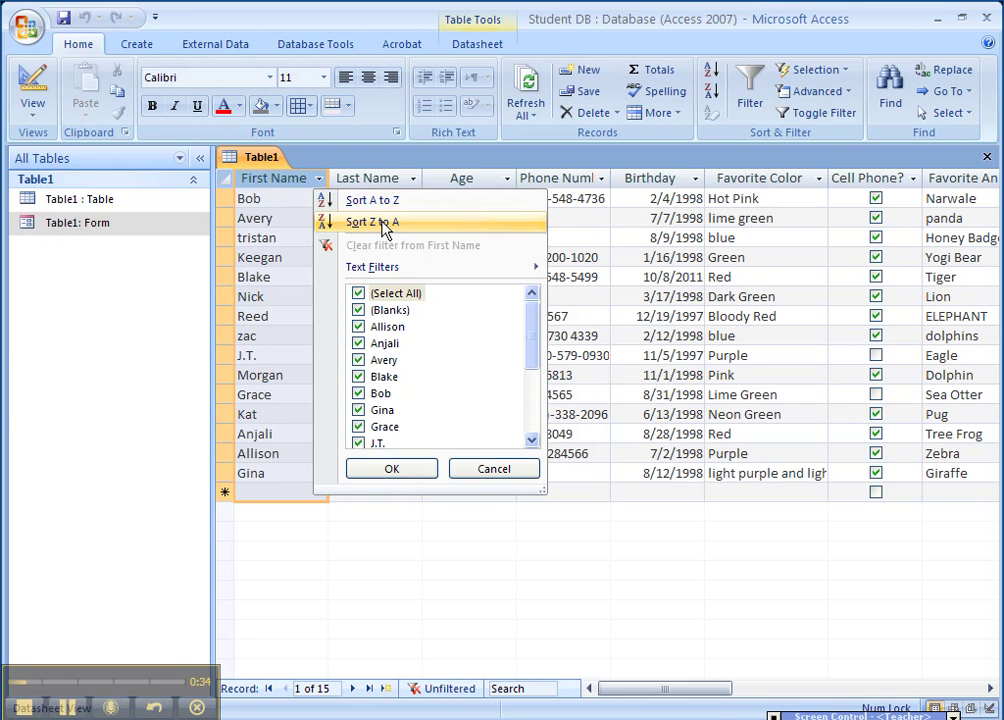
{"action": "left_click", "coordinate": [603, 180]}
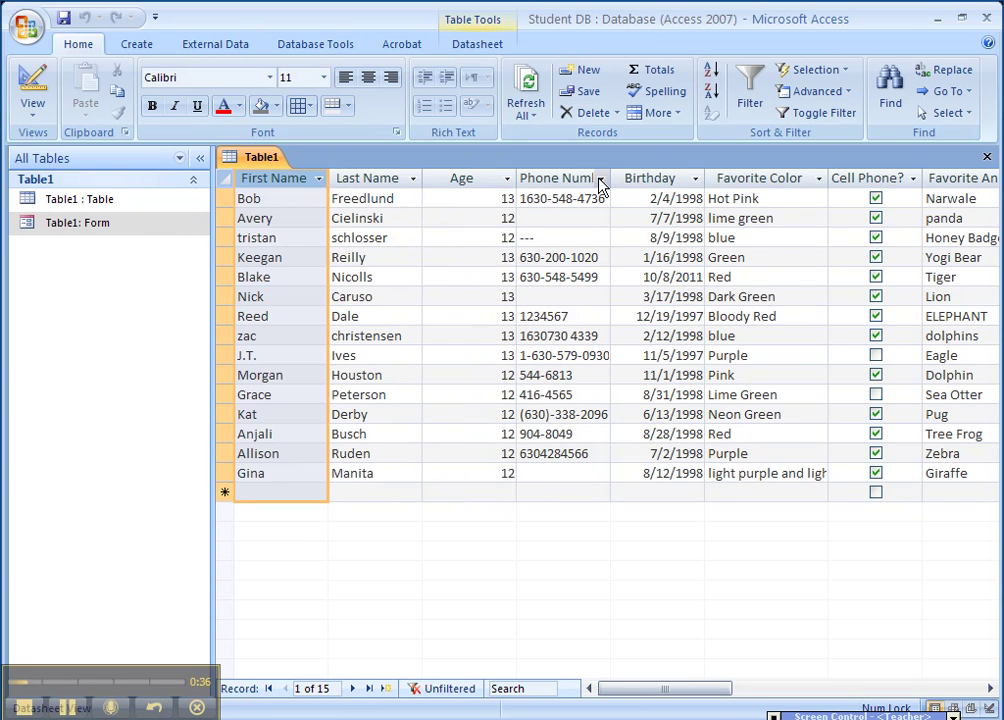
{"action": "left_click", "coordinate": [603, 182]}
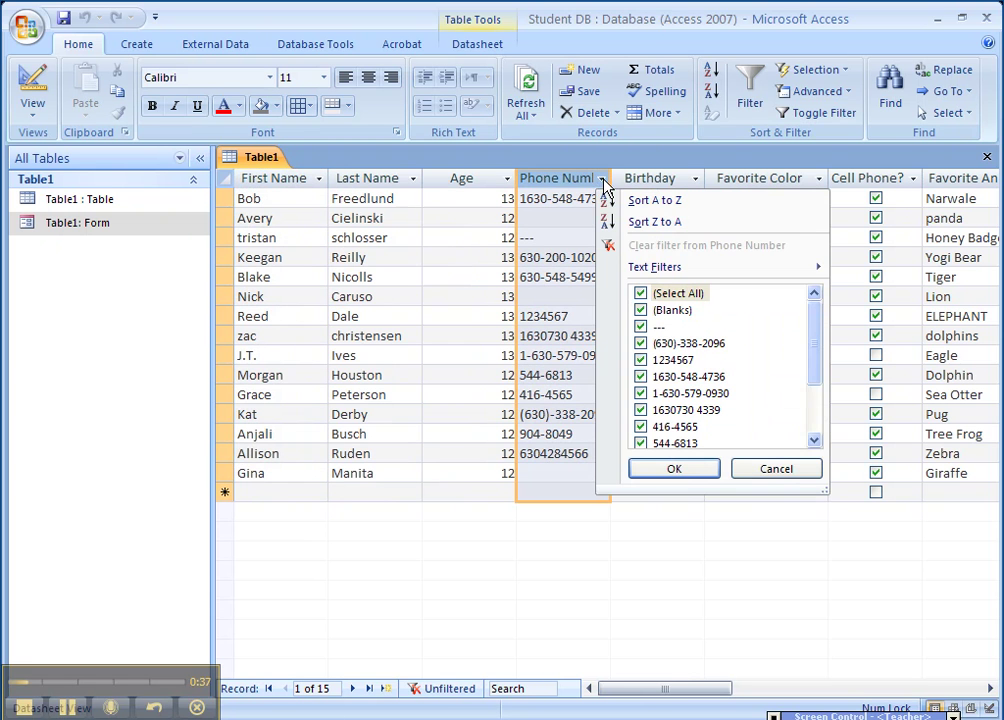
{"action": "left_click", "coordinate": [508, 185]}
{"action": "left_click", "coordinate": [508, 185]}
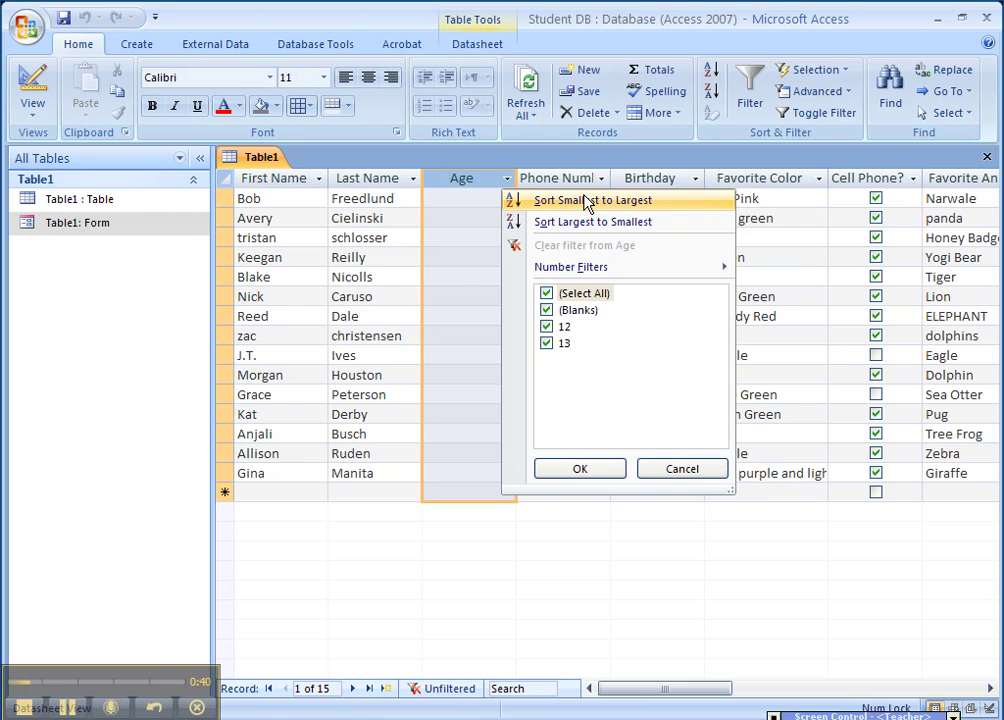
- Sort the full student table by First Name from A to Z
{"action": "left_click", "coordinate": [321, 185]}
{"action": "left_click", "coordinate": [321, 180]}
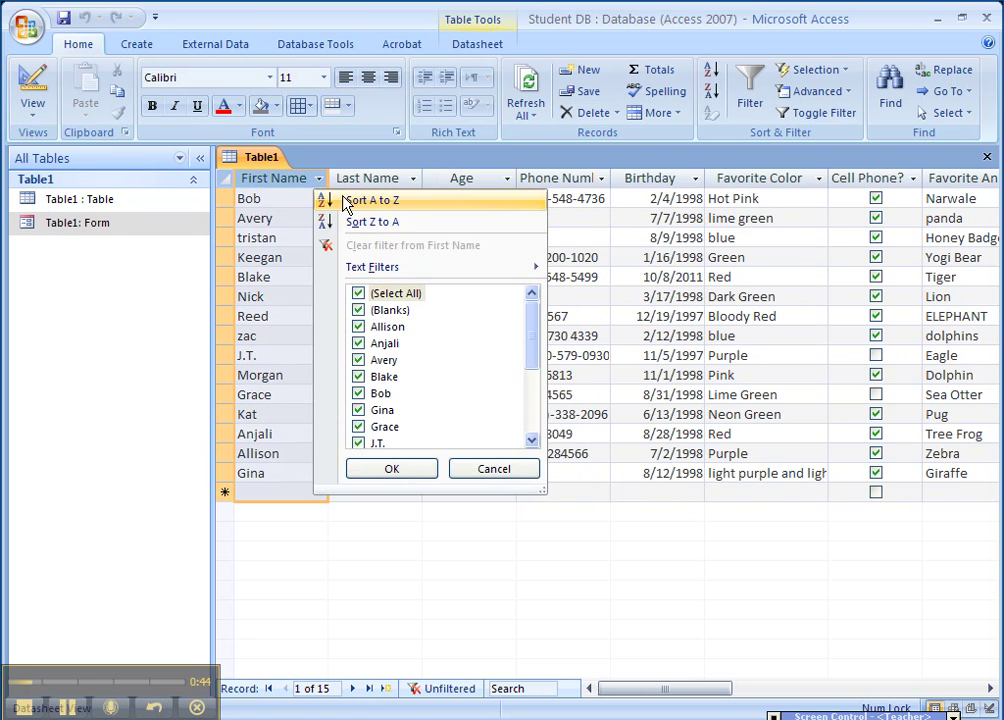
{"action": "left_click", "coordinate": [390, 203]}
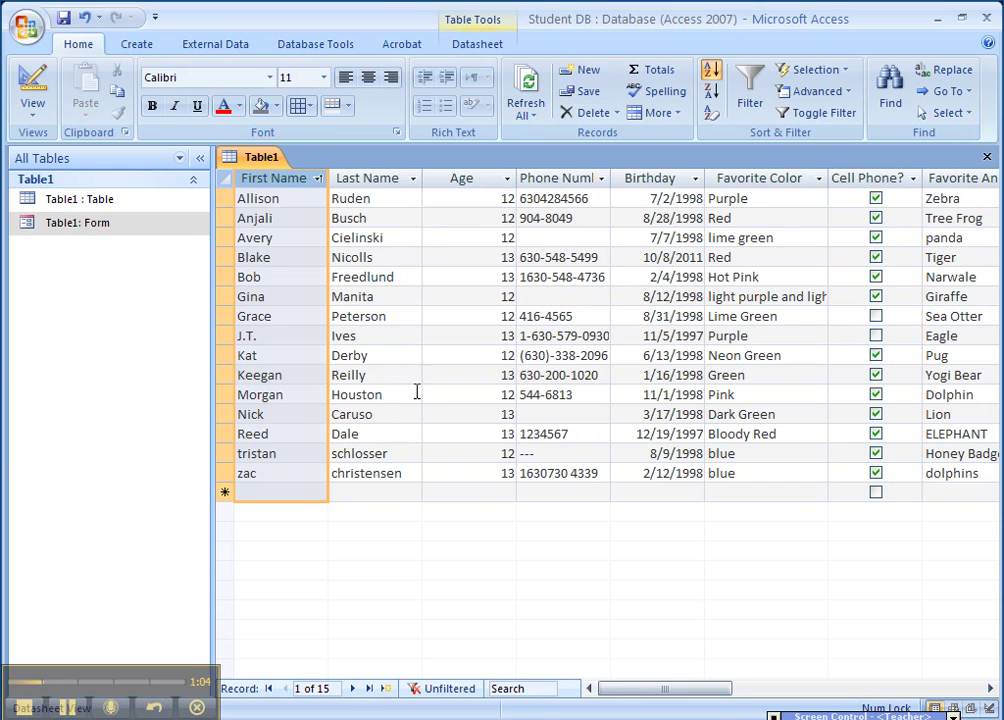
- Sort the table by Favorite Animal from Z to A and return to the first columns
{"action": "left_click_drag", "start_coordinate": [697, 695], "coordinate": [717, 695]}
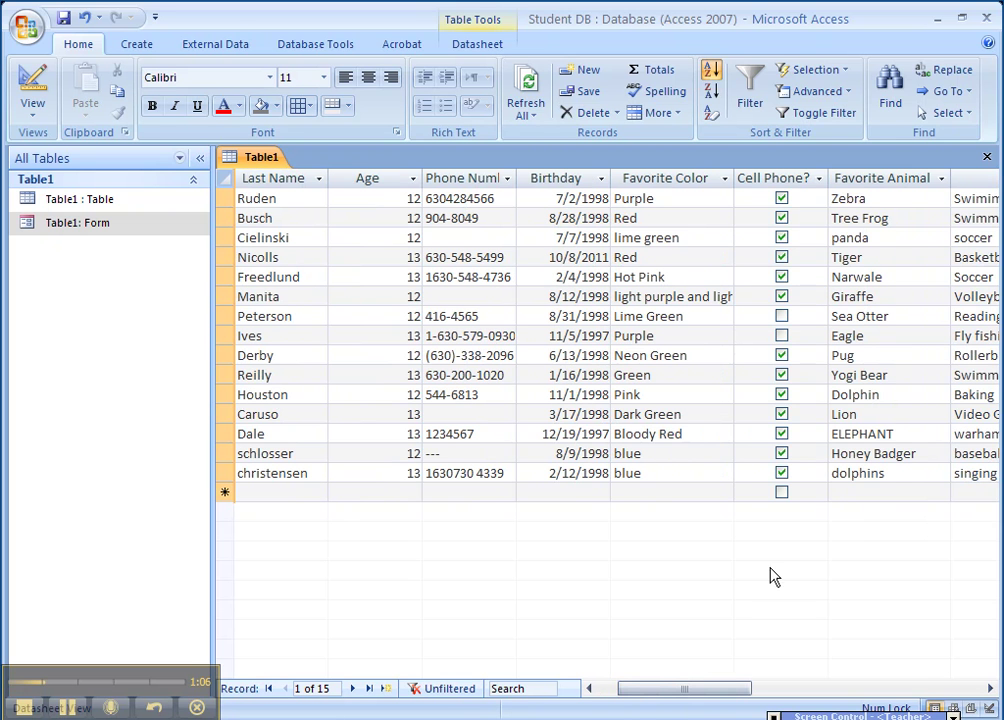
{"action": "left_click", "coordinate": [941, 178]}
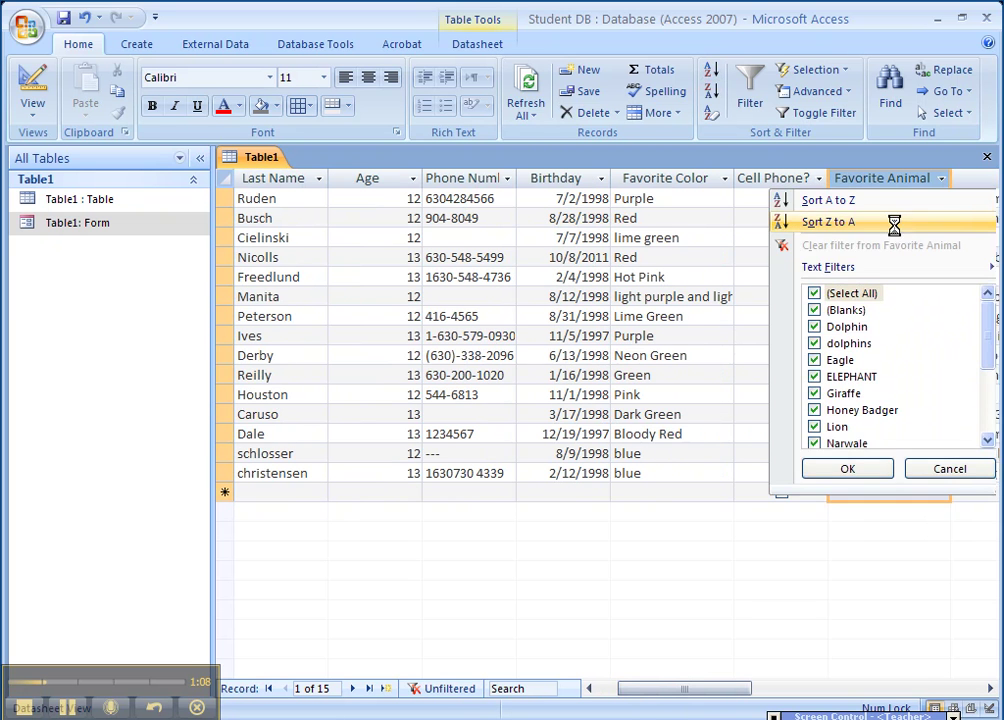
{"action": "left_click", "coordinate": [893, 222]}
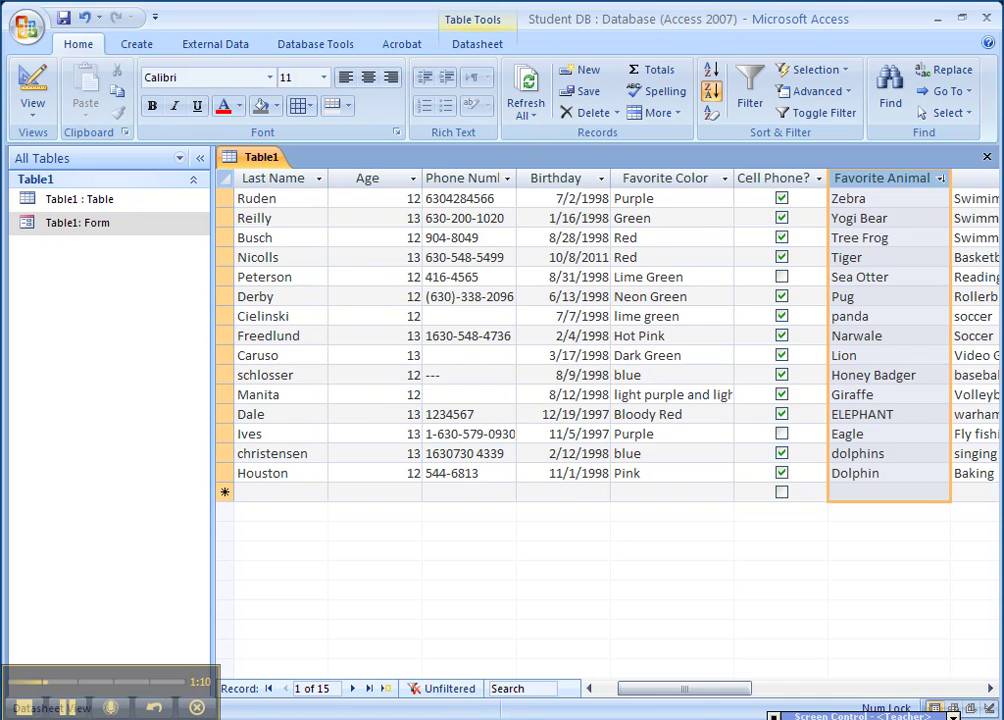
{"action": "left_click_drag", "start_coordinate": [692, 697], "coordinate": [672, 697]}
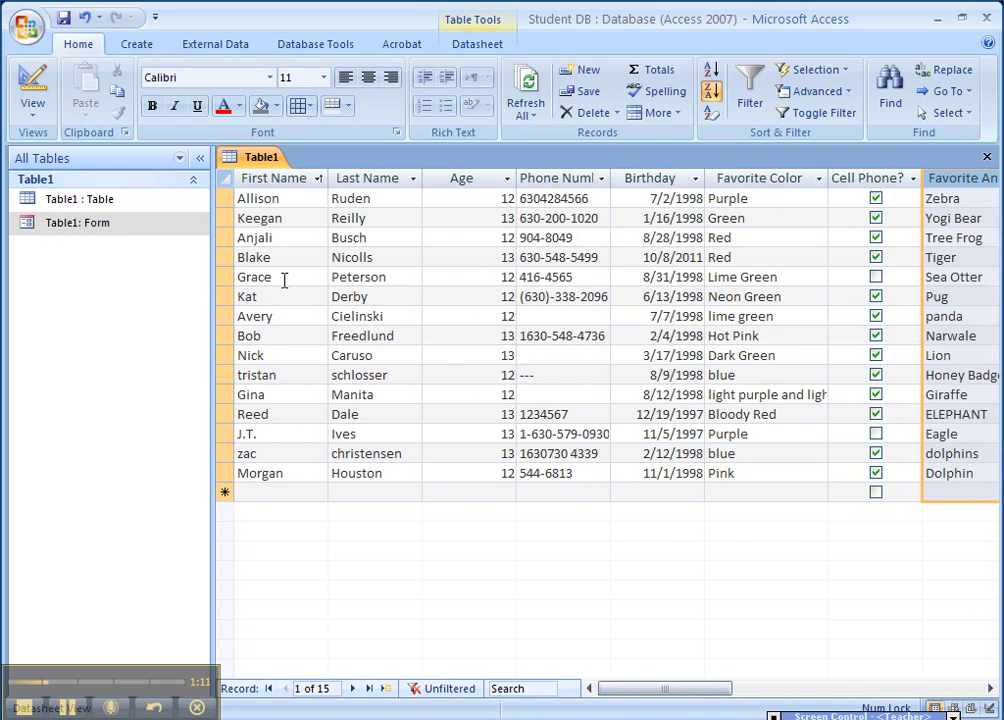
- Look through the list of filter values for the First Name column and close it without changes
{"action": "left_click", "coordinate": [318, 180]}
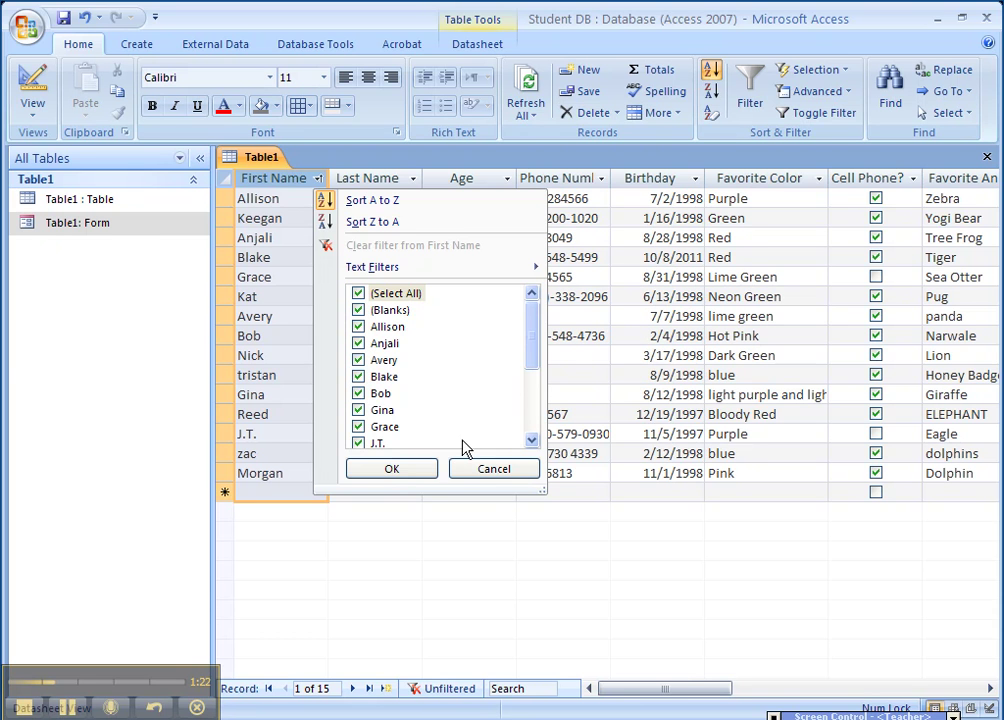
{"action": "mouse_move", "coordinate": [533, 341]}
{"action": "left_mouse_down"}
{"action": "mouse_move", "coordinate": [533, 414]}
{"action": "mouse_move", "coordinate": [533, 336]}
{"action": "left_mouse_up"}
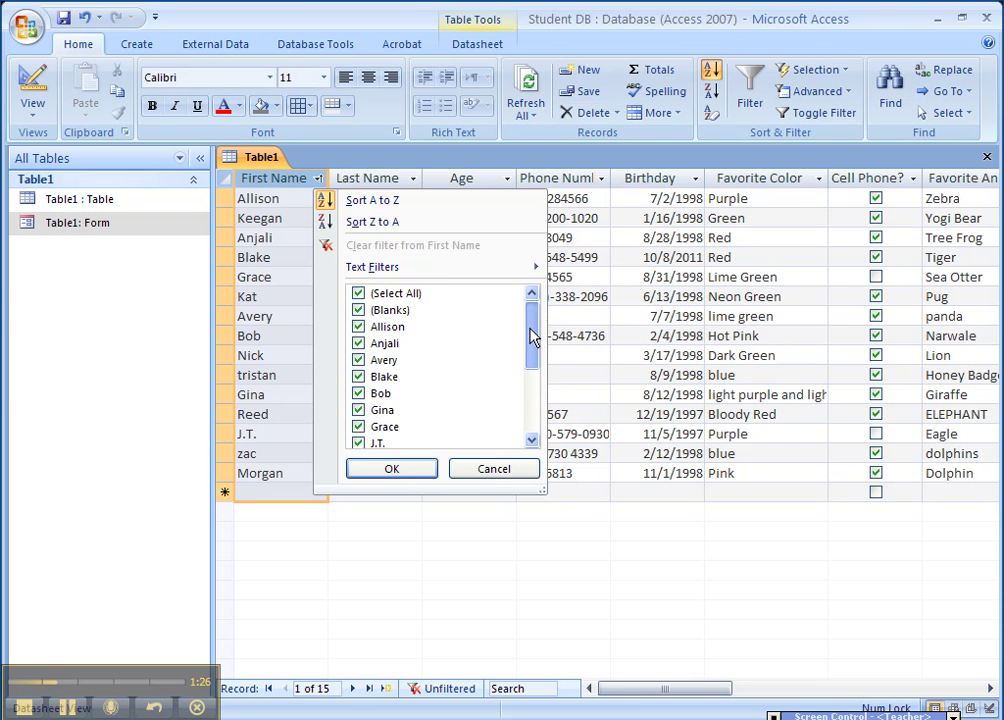
{"action": "key", "text": "Escape"}
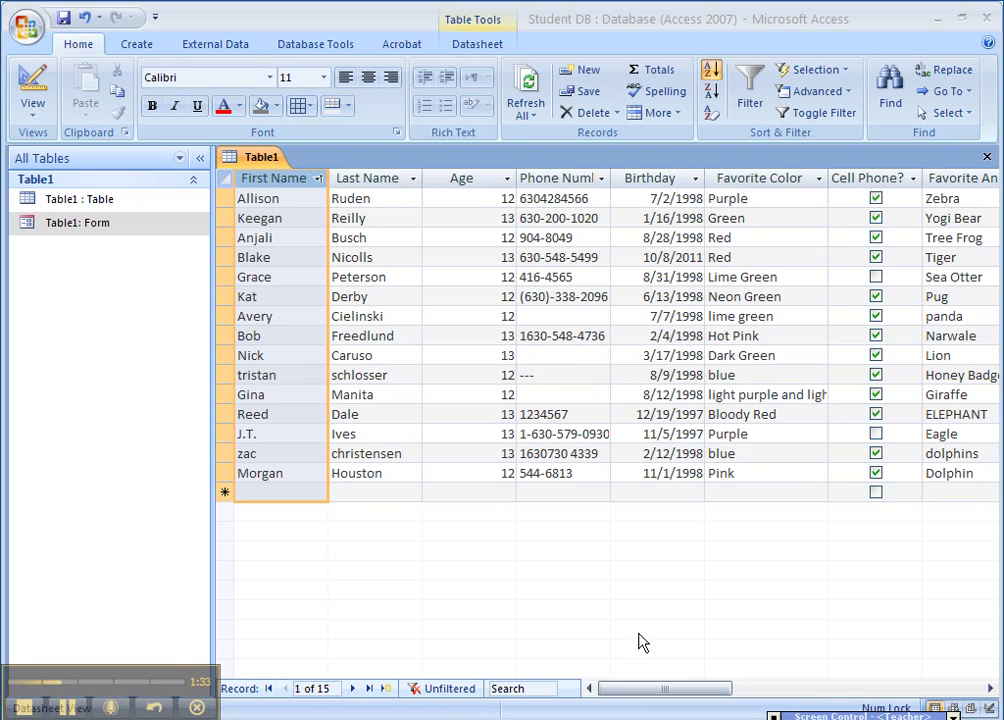
- Filter the Age column to show only students aged 12
{"action": "left_click", "coordinate": [473, 186]}
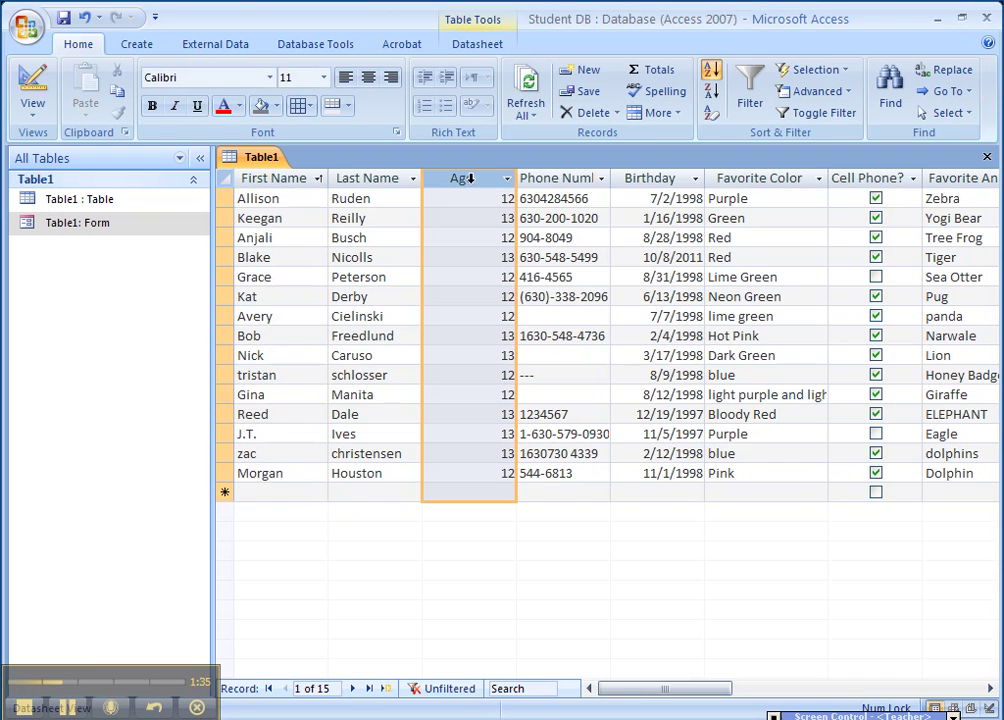
{"action": "left_click", "coordinate": [507, 179]}
{"action": "left_click", "coordinate": [547, 294]}
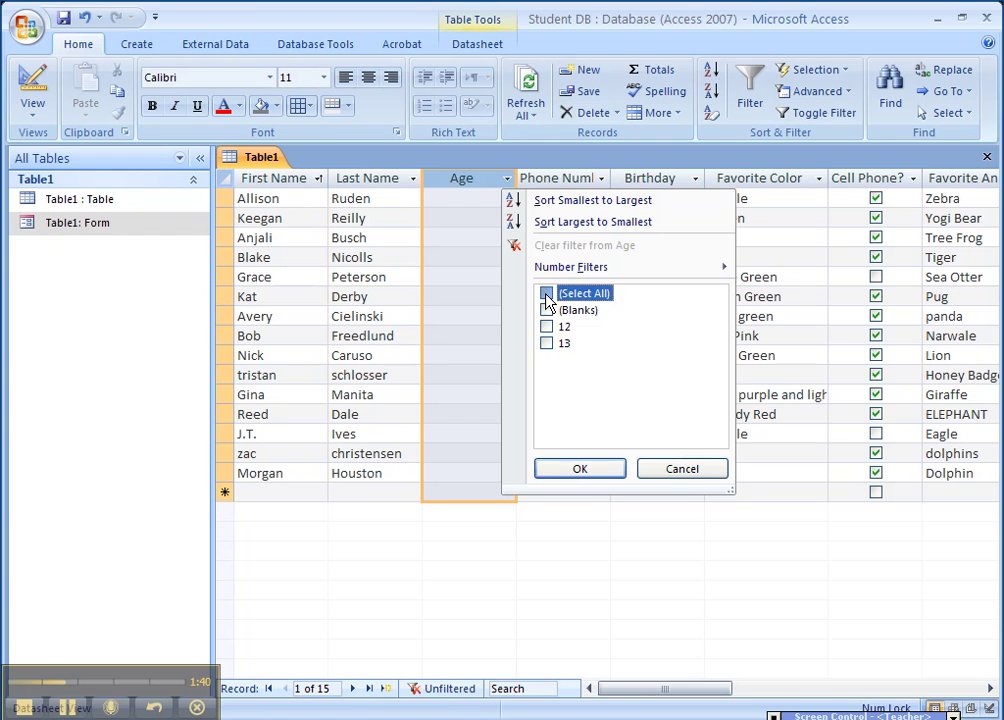
{"action": "left_click", "coordinate": [547, 294]}
{"action": "left_click", "coordinate": [547, 294]}
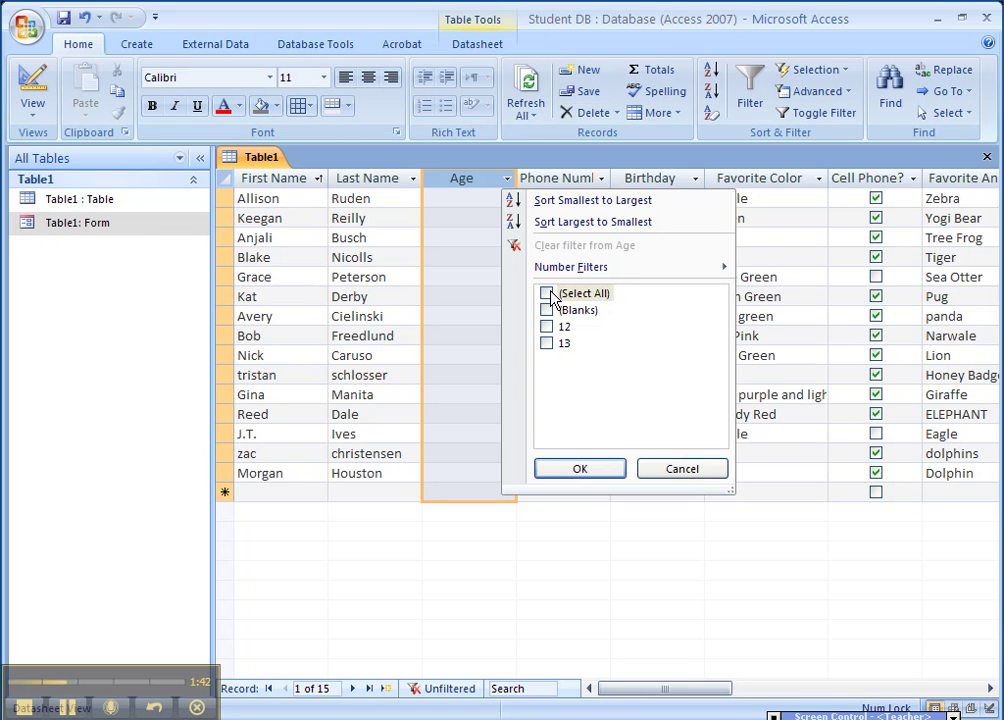
{"action": "left_click", "coordinate": [546, 327]}
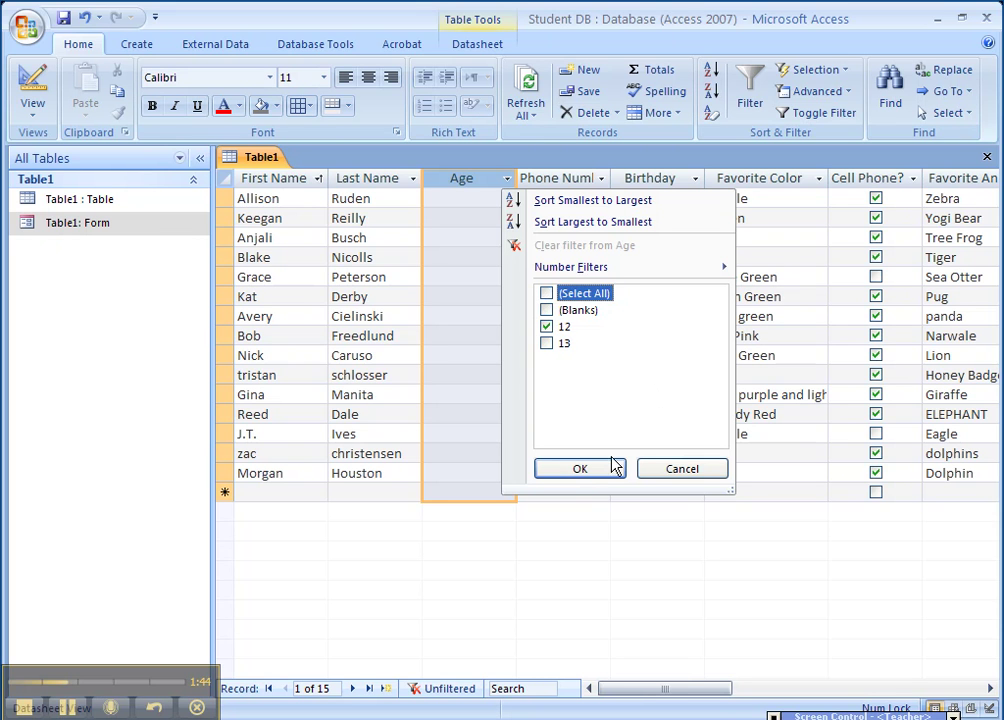
{"action": "left_click", "coordinate": [582, 469]}
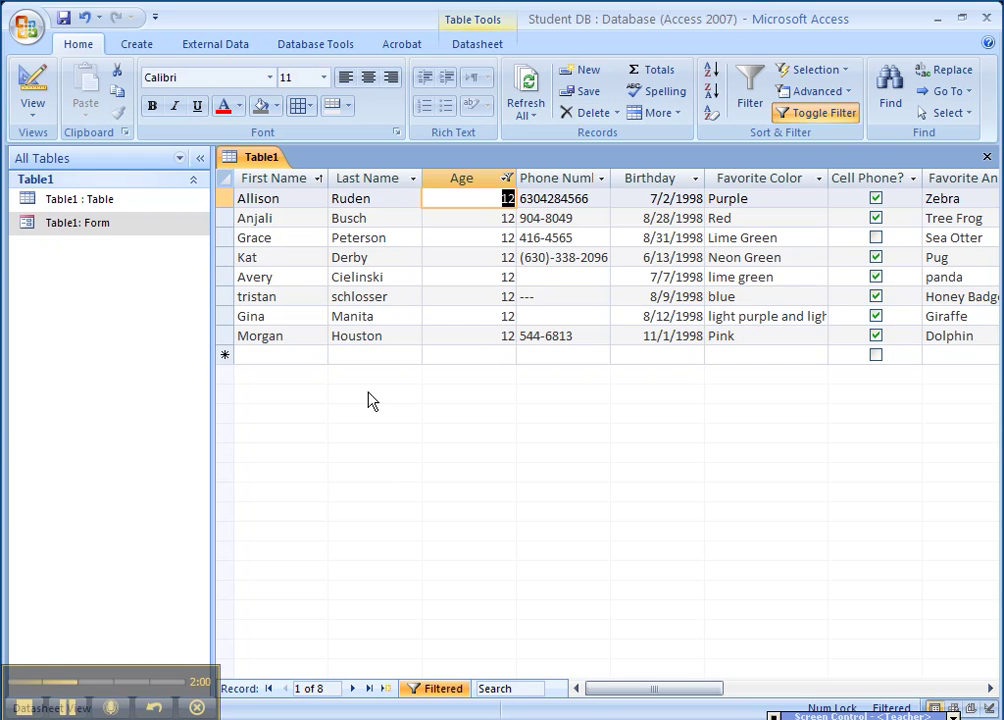
- Toggle the Age filter and leave it off to show all records
{"action": "left_click", "coordinate": [822, 117]}
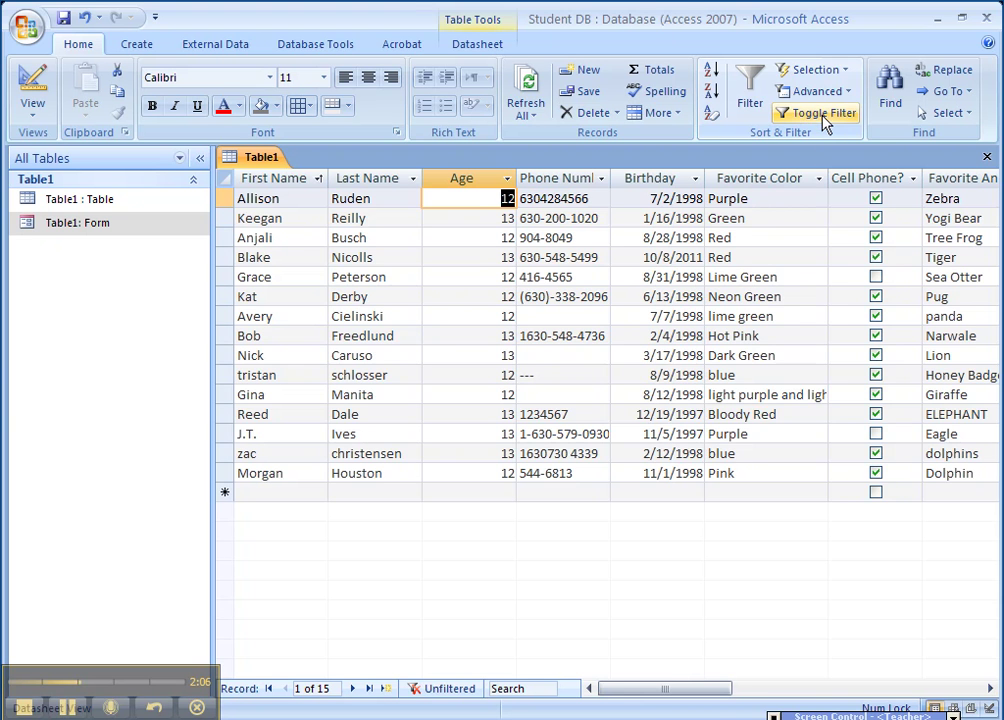
{"action": "left_click", "coordinate": [822, 116]}
{"action": "left_click", "coordinate": [824, 116]}
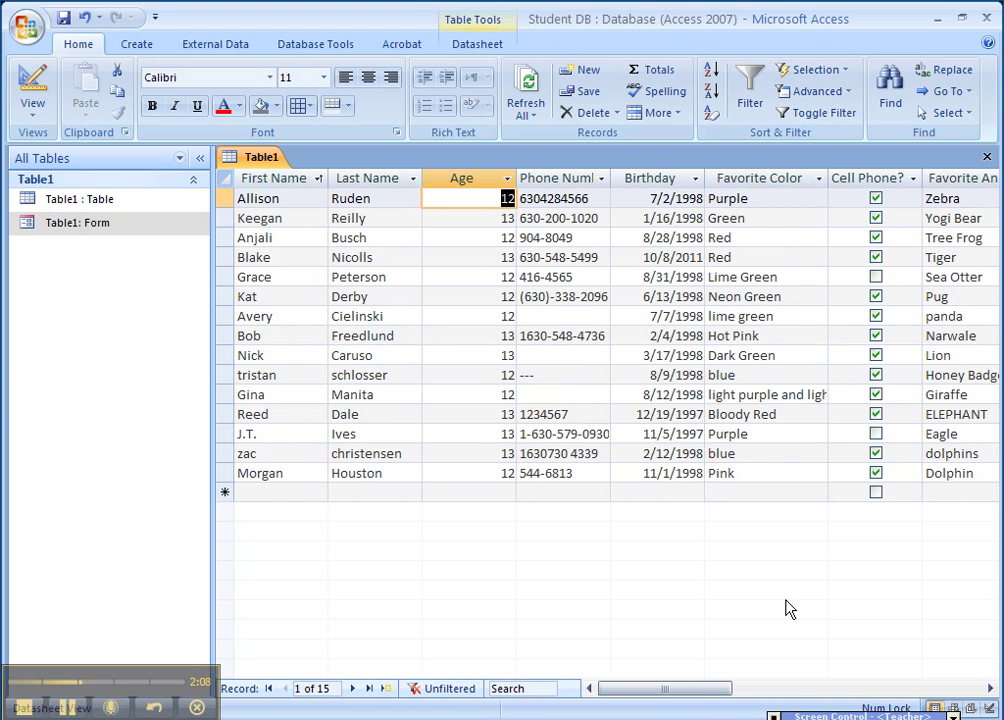
- Filter the Favorite Color column to blue only and view the matching students' names
{"action": "left_click_drag", "start_coordinate": [683, 699], "coordinate": [740, 693]}
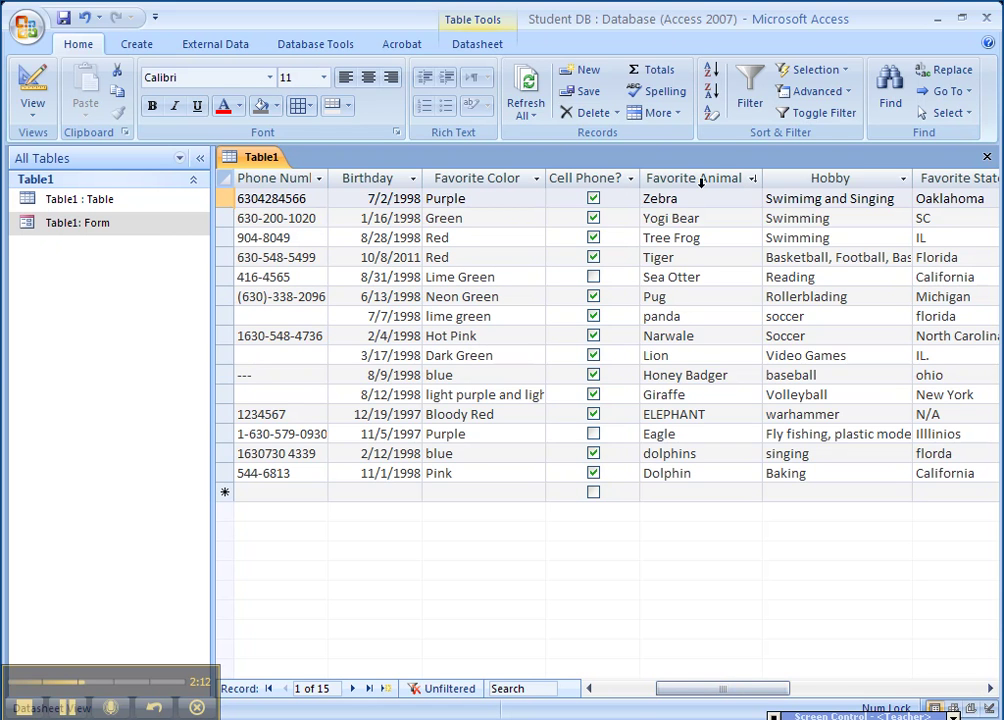
{"action": "left_click", "coordinate": [537, 180]}
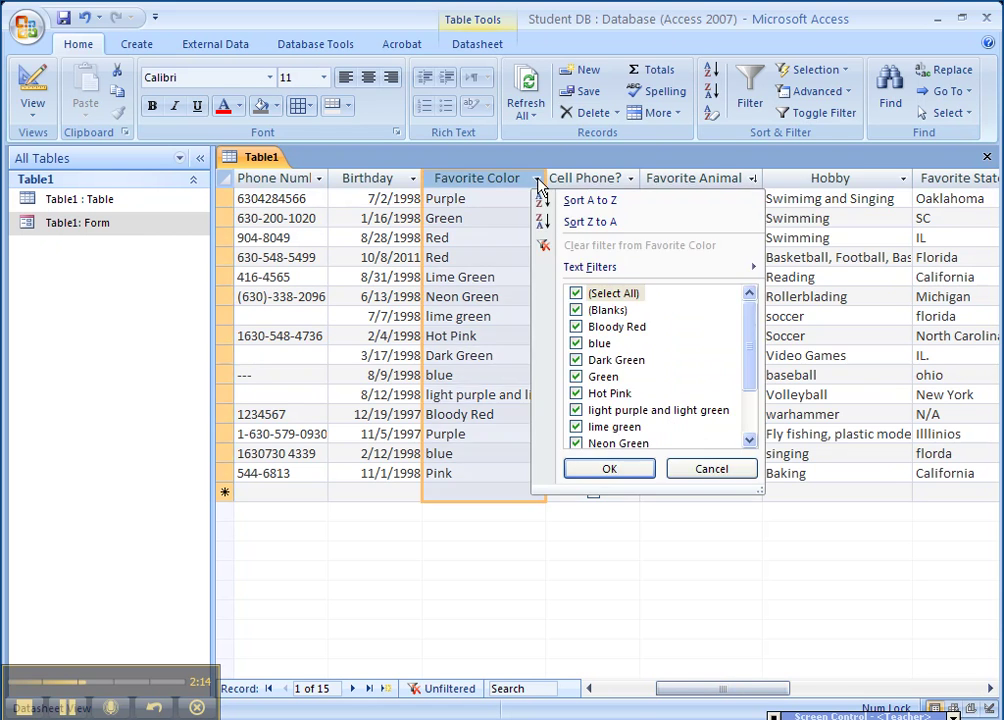
{"action": "left_click", "coordinate": [577, 293]}
{"action": "left_click", "coordinate": [577, 345]}
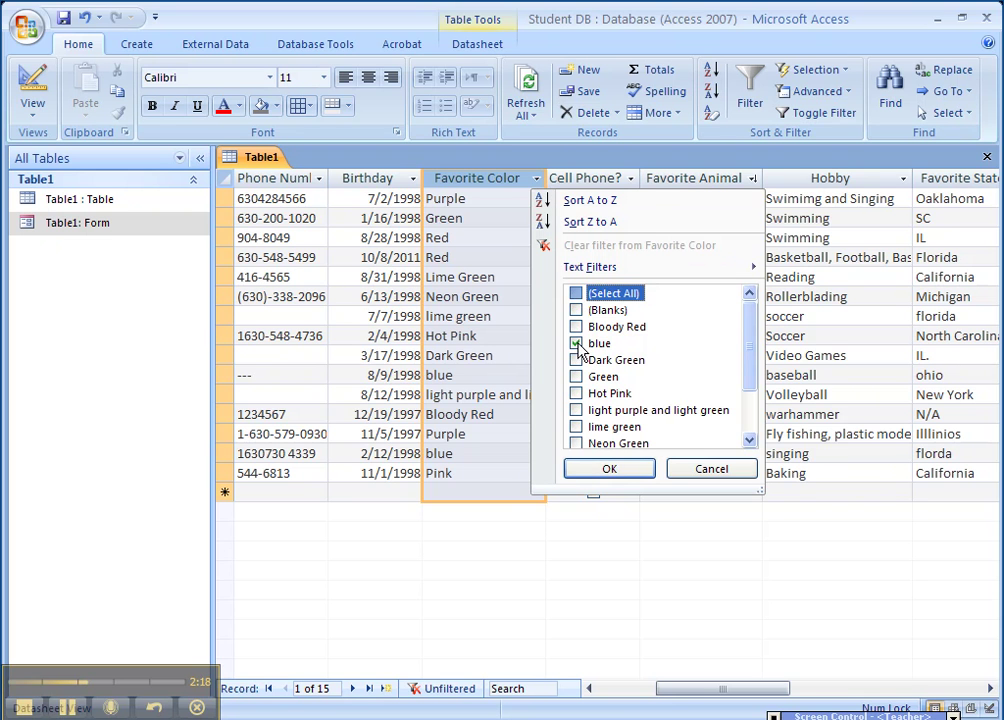
{"action": "left_click", "coordinate": [609, 469]}
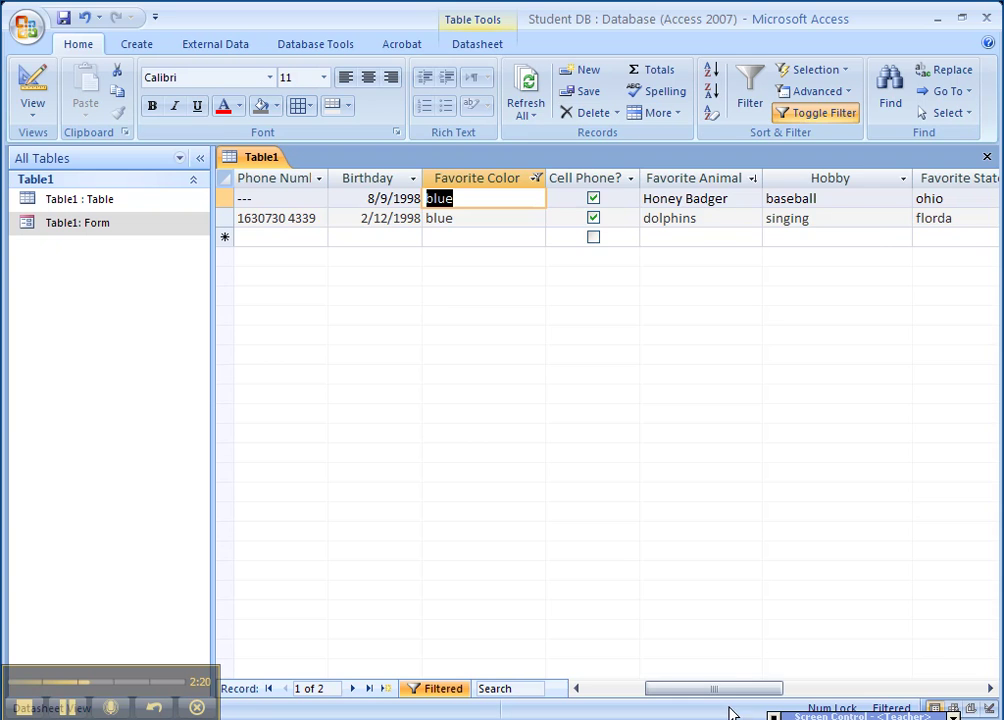
{"action": "left_click_drag", "start_coordinate": [740, 688], "coordinate": [645, 688]}
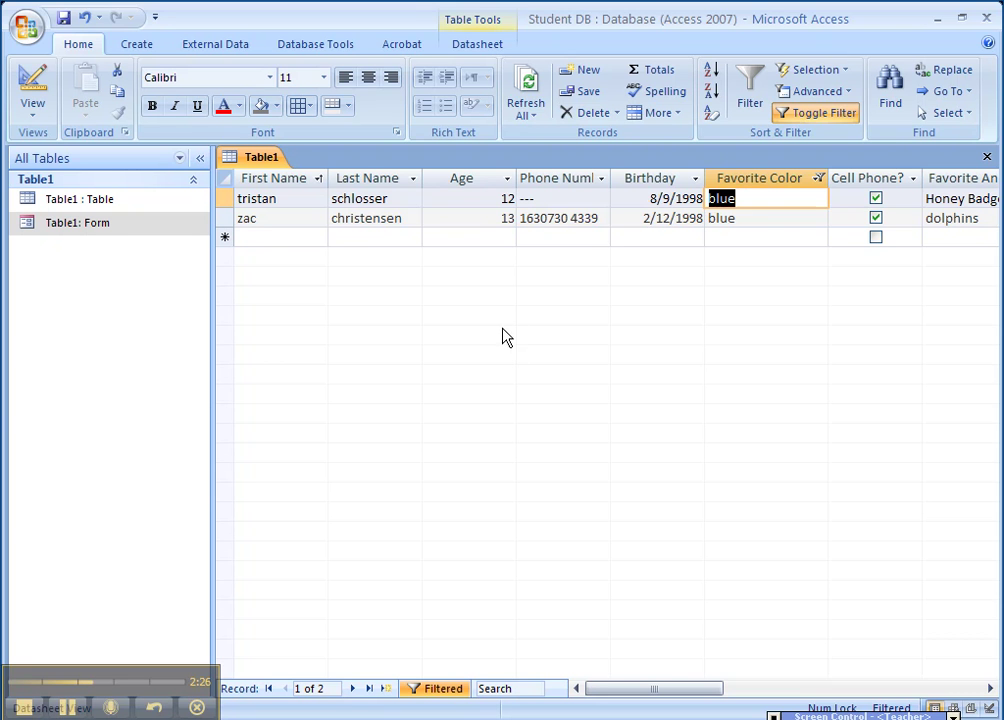
- Turn off the Favorite Color filter and limit the Age column to 12
{"action": "left_click", "coordinate": [802, 122]}
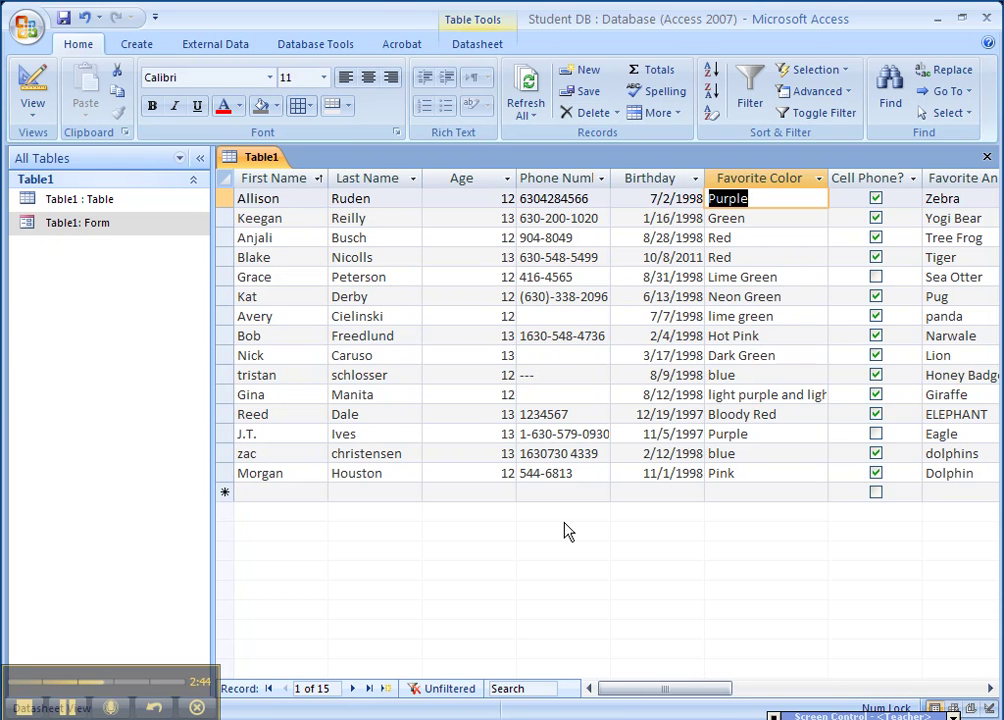
{"action": "left_click", "coordinate": [507, 180]}
{"action": "left_click", "coordinate": [546, 293]}
{"action": "left_click", "coordinate": [547, 327]}
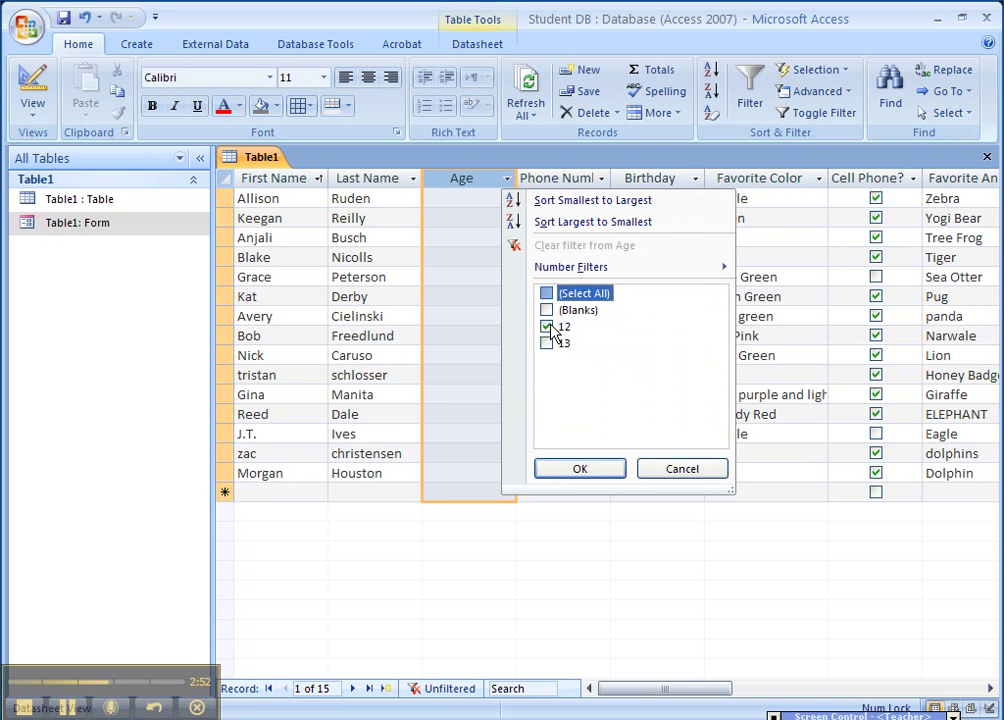
{"action": "left_click", "coordinate": [582, 469]}
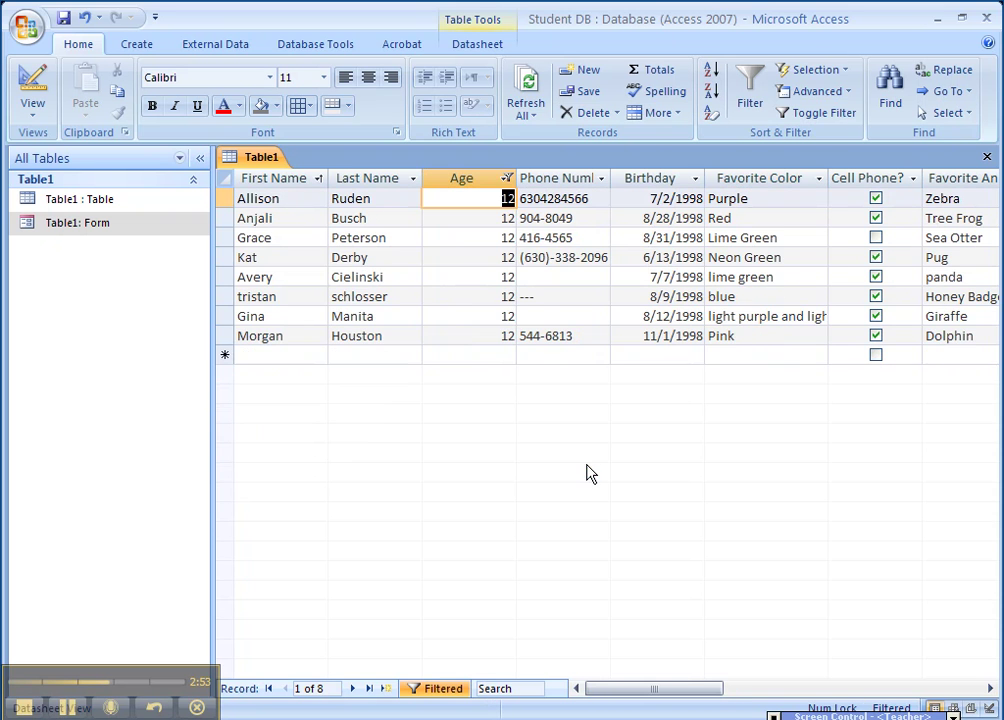
- Sort the filtered 12-year-old students by First Name from A to Z
{"action": "left_click", "coordinate": [317, 180]}
{"action": "left_click", "coordinate": [359, 199]}
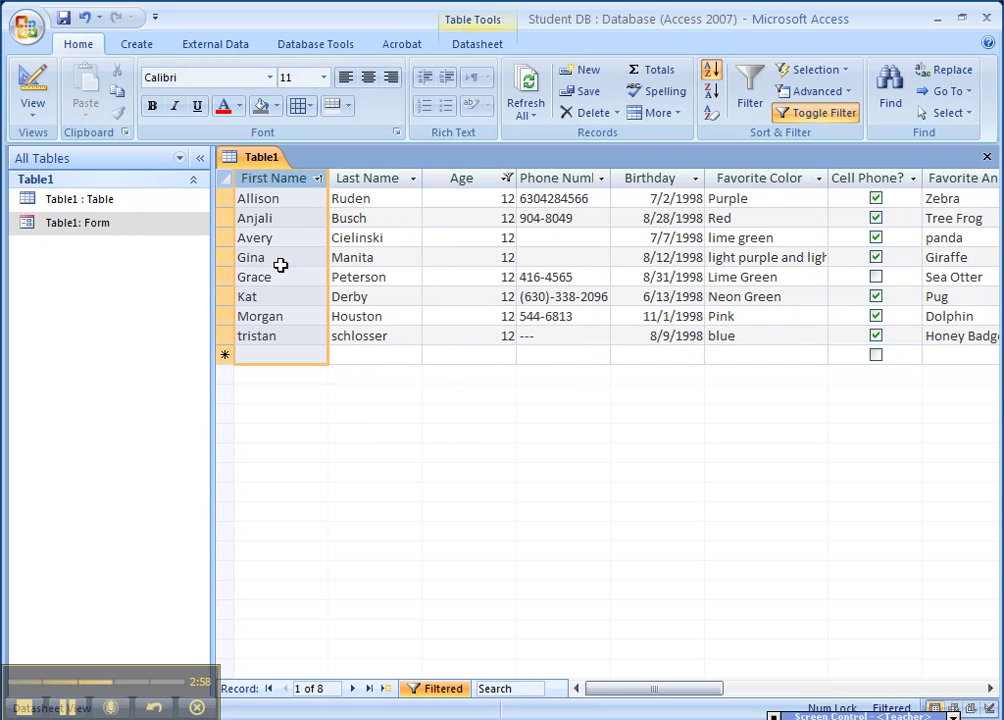
- Review the filter settings of the Age and First Name columns, and turn off the table's filter
{"action": "left_click", "coordinate": [507, 180]}
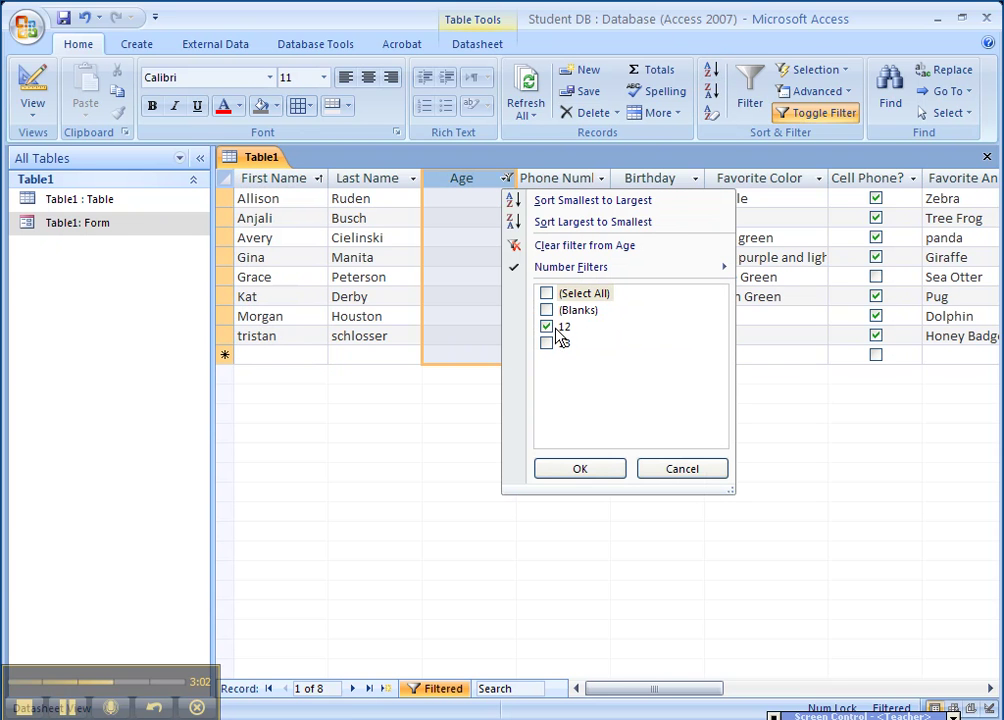
{"action": "left_click", "coordinate": [326, 187]}
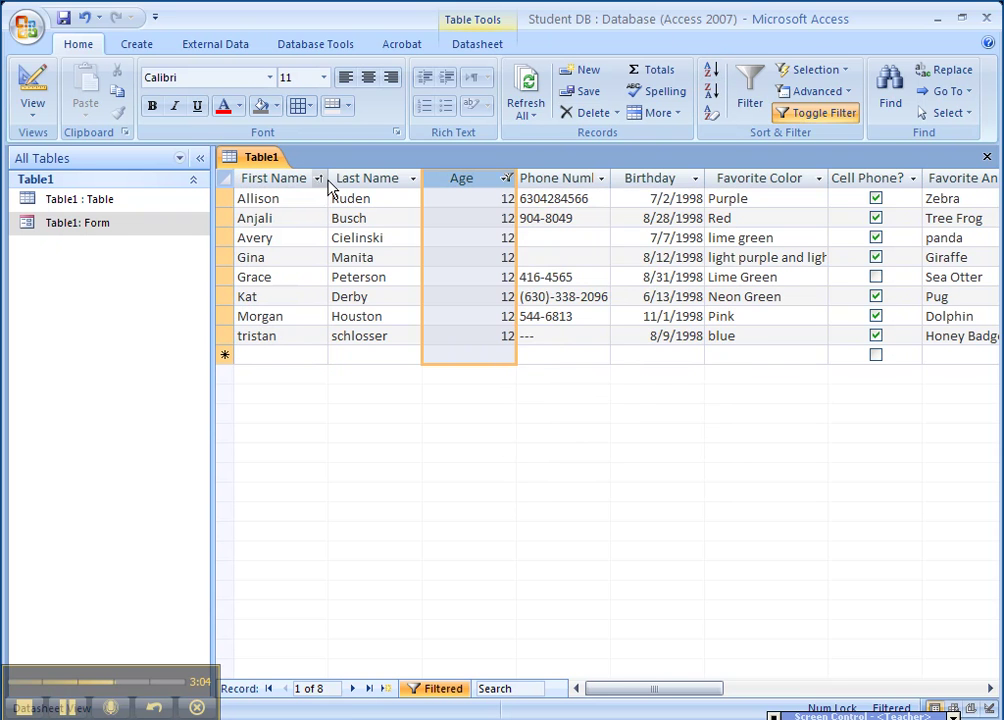
{"action": "left_click", "coordinate": [318, 180]}
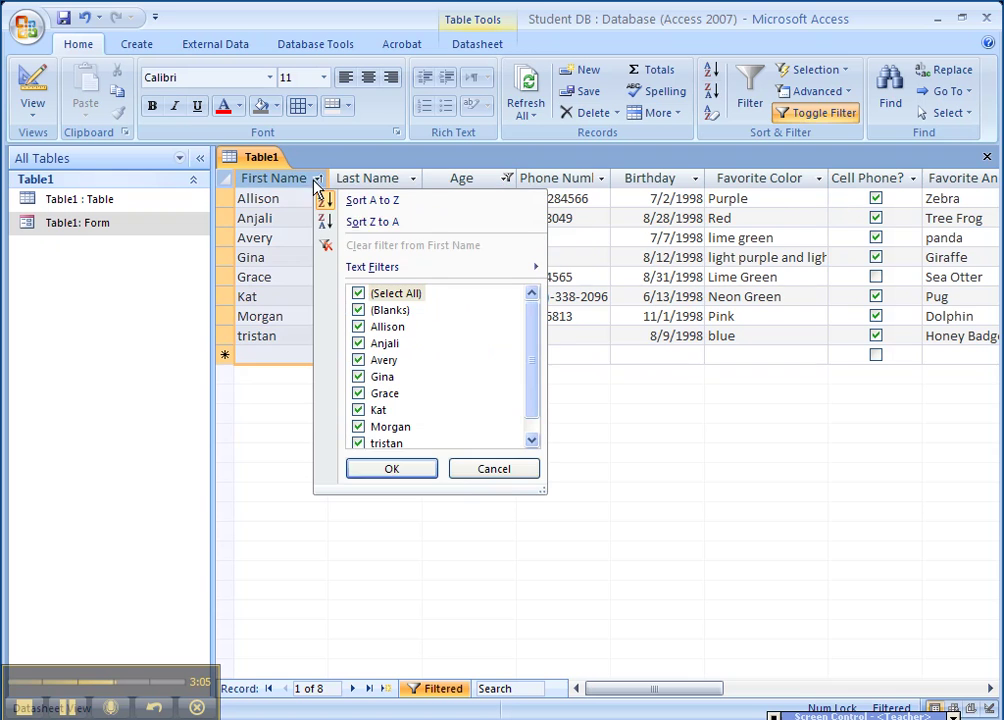
{"action": "left_click", "coordinate": [497, 470]}
{"action": "left_click", "coordinate": [808, 112]}
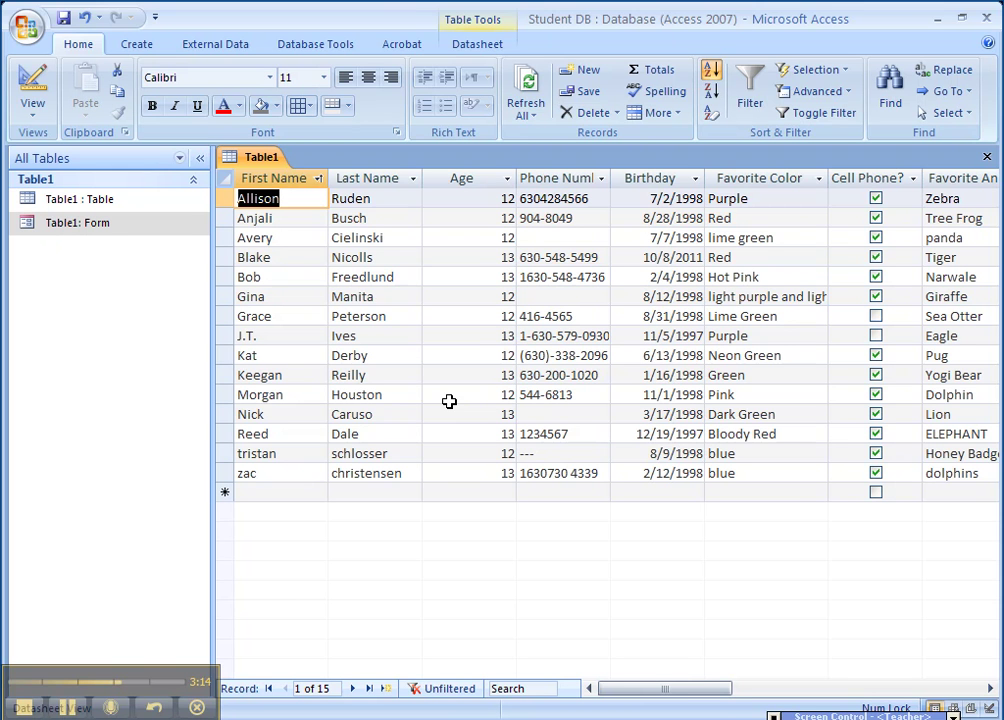
- Filter the Age column to show only the students aged 12
{"action": "left_click", "coordinate": [508, 179]}
{"action": "left_click", "coordinate": [546, 293]}
{"action": "left_click", "coordinate": [546, 327]}
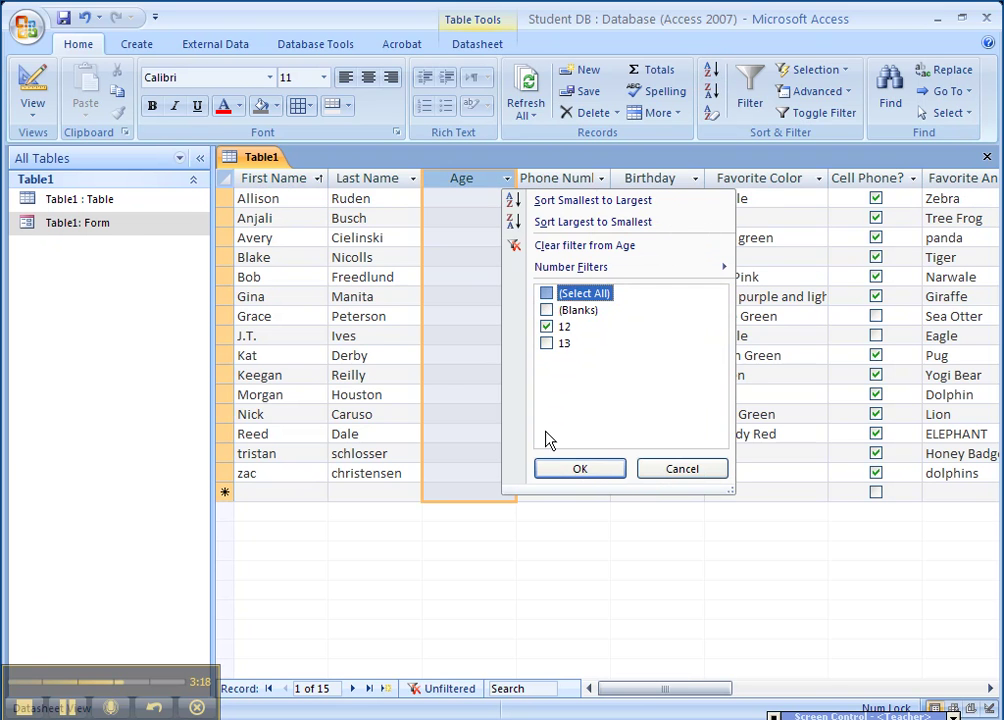
{"action": "left_click", "coordinate": [582, 469]}
- Filter the Hair Color column to Dirty Blonde only and view the matching students' names
{"action": "left_click_drag", "start_coordinate": [666, 692], "coordinate": [795, 690]}
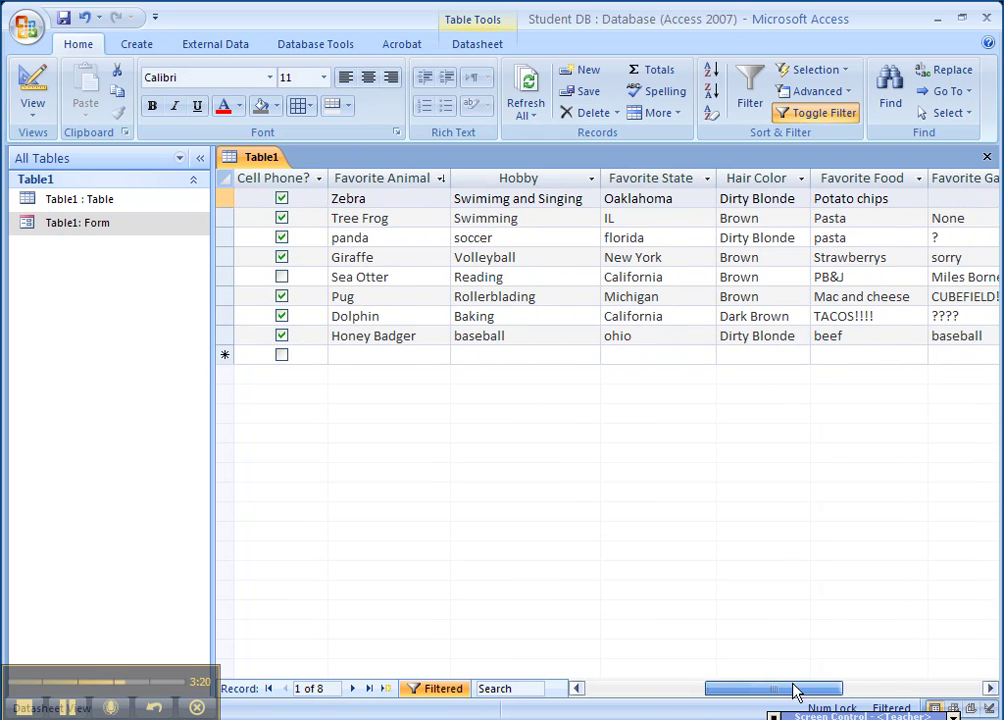
{"action": "left_click", "coordinate": [800, 179]}
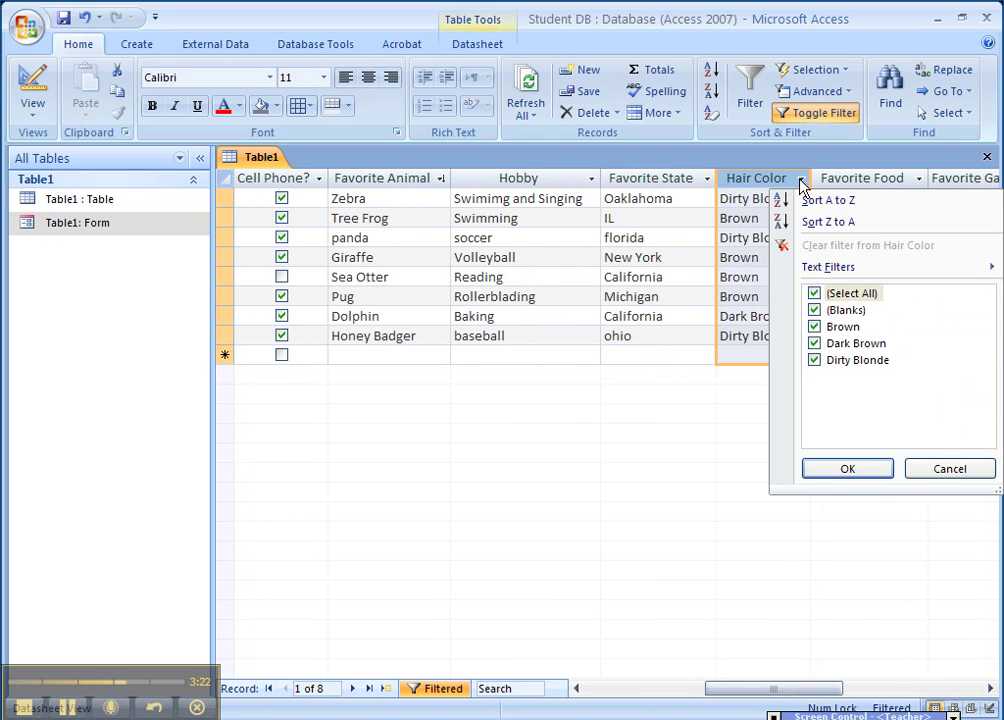
{"action": "left_click", "coordinate": [814, 295]}
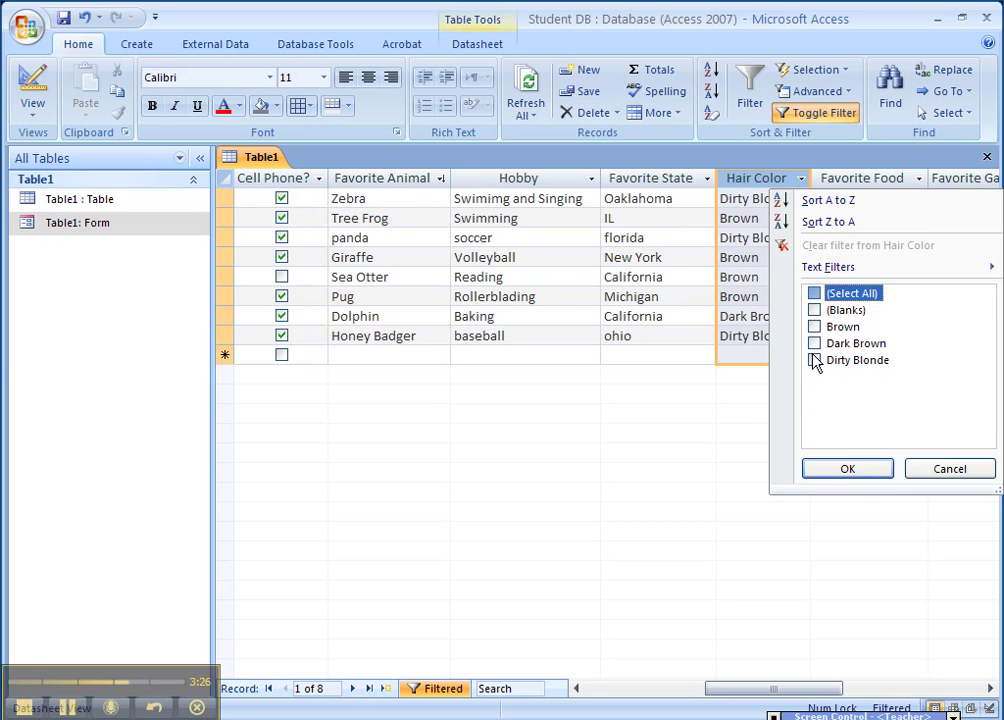
{"action": "left_click", "coordinate": [850, 470]}
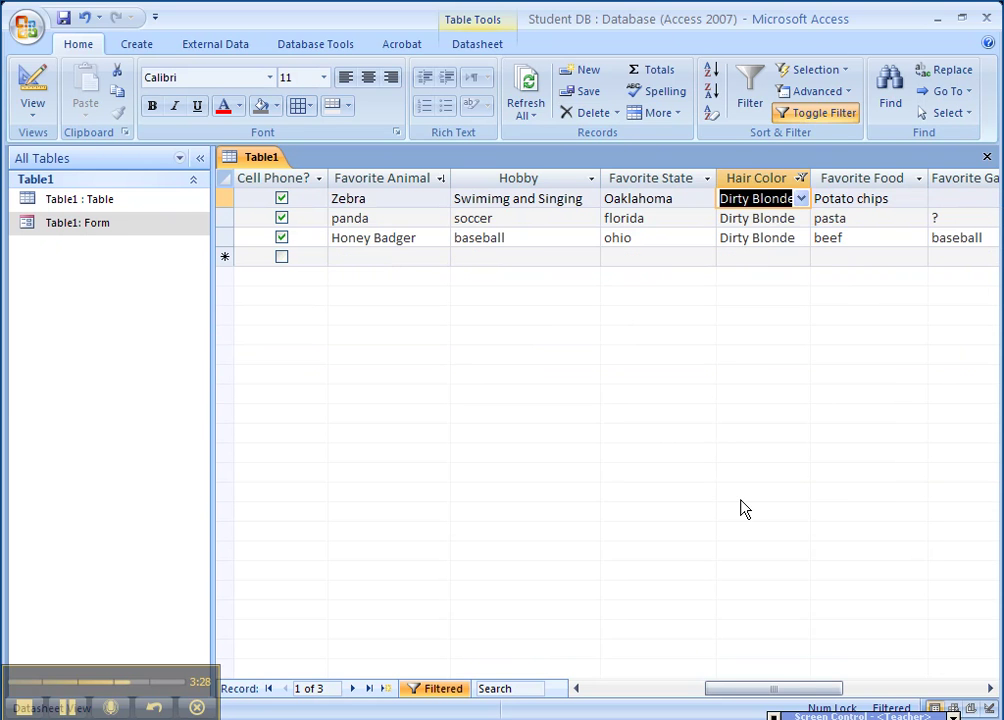
{"action": "left_click_drag", "start_coordinate": [781, 690], "coordinate": [634, 697]}
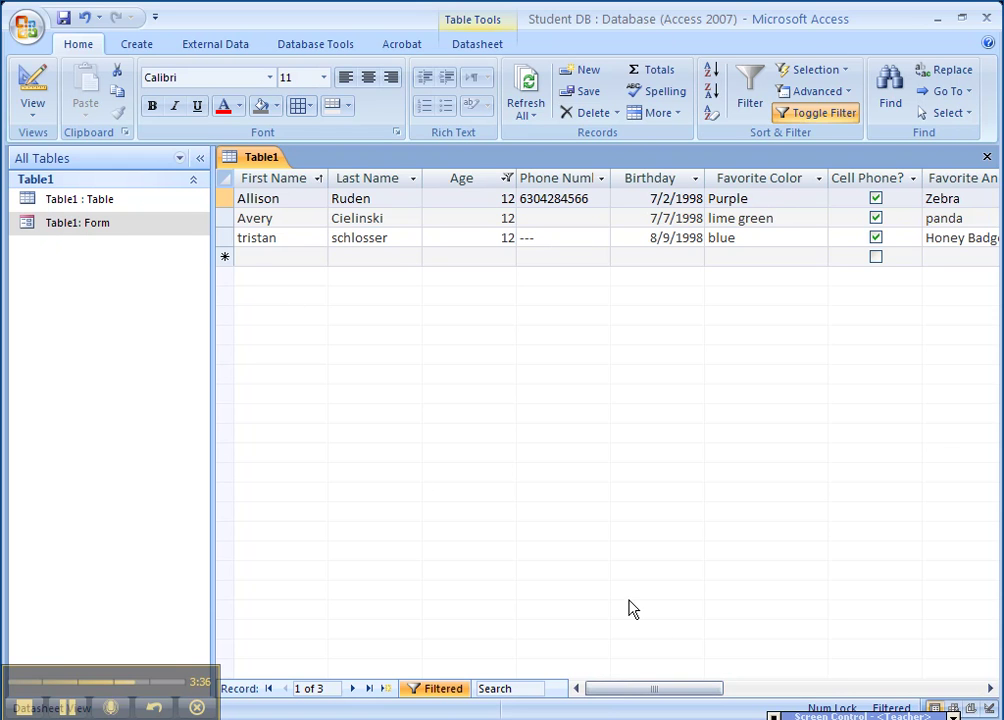